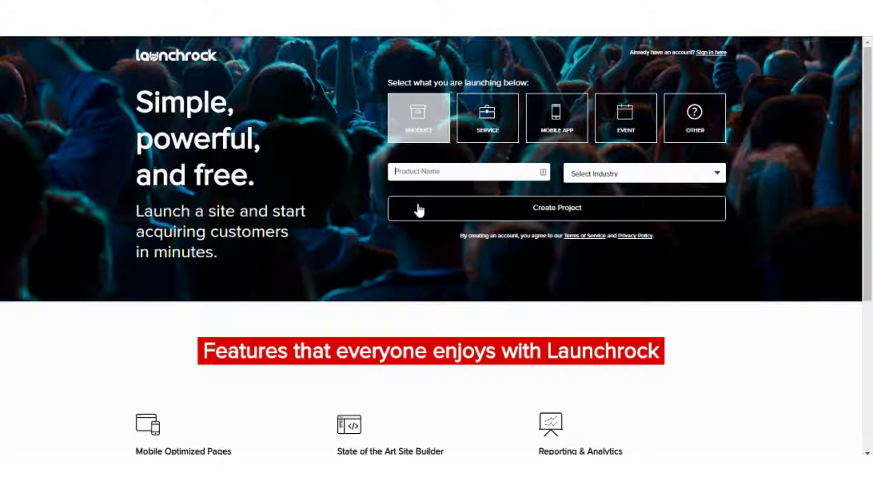
Step: Create a product project named "demo" in the Other industry and continue with the free Starter package
scroll(418, 223, "down", 1)
scroll(419, 227, "up", 1)
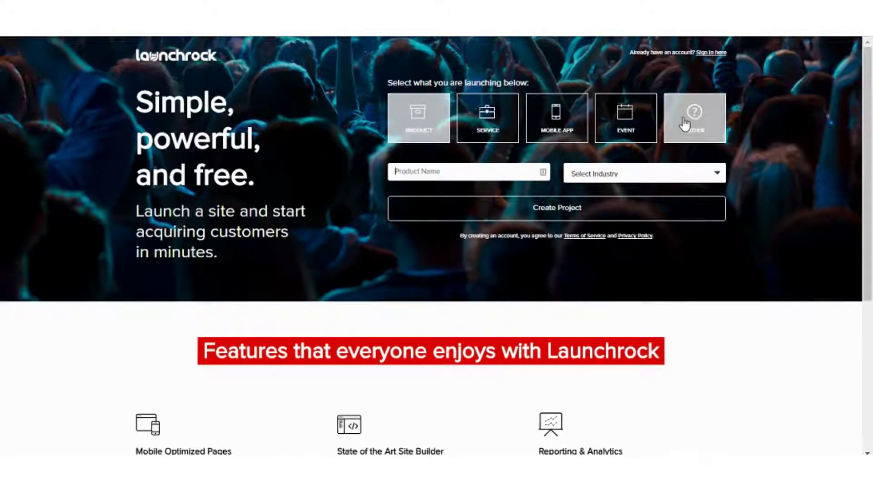
left_click(441, 170)
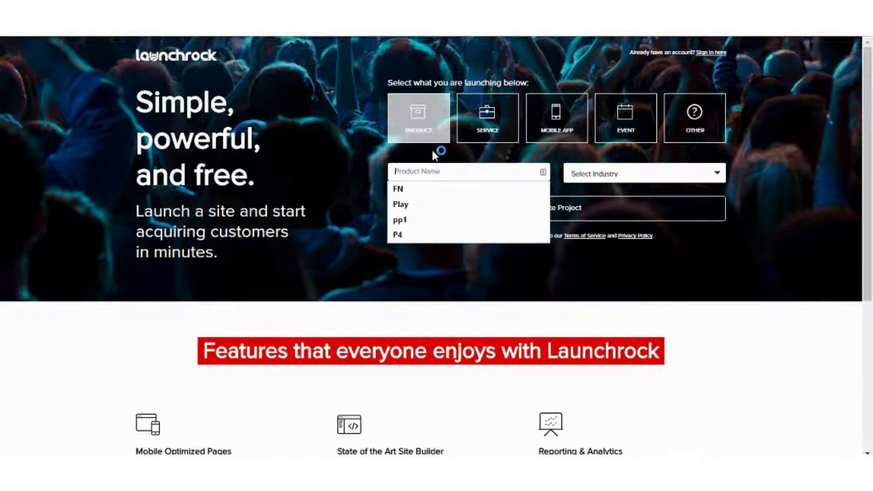
type("demo")
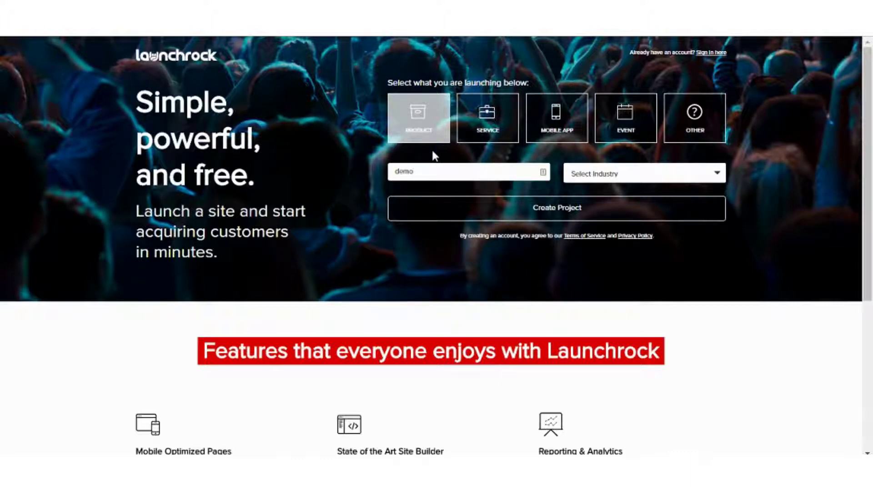
left_click(585, 175)
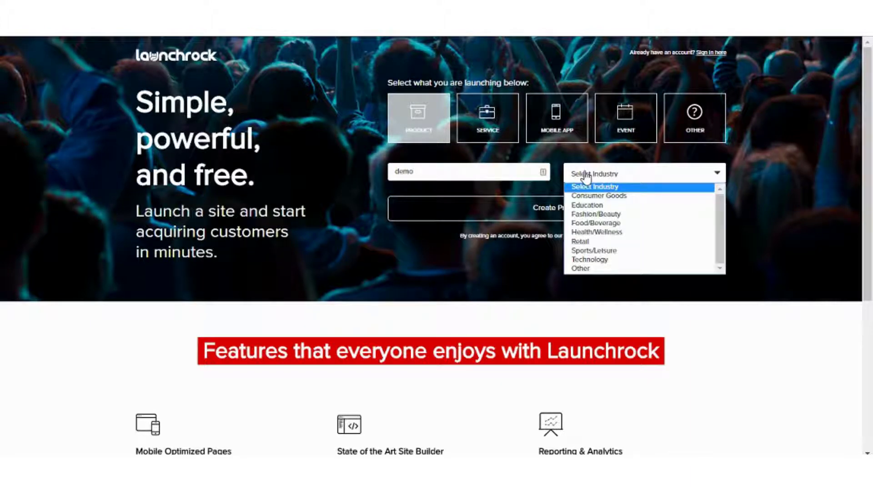
left_click(580, 269)
left_click(586, 206)
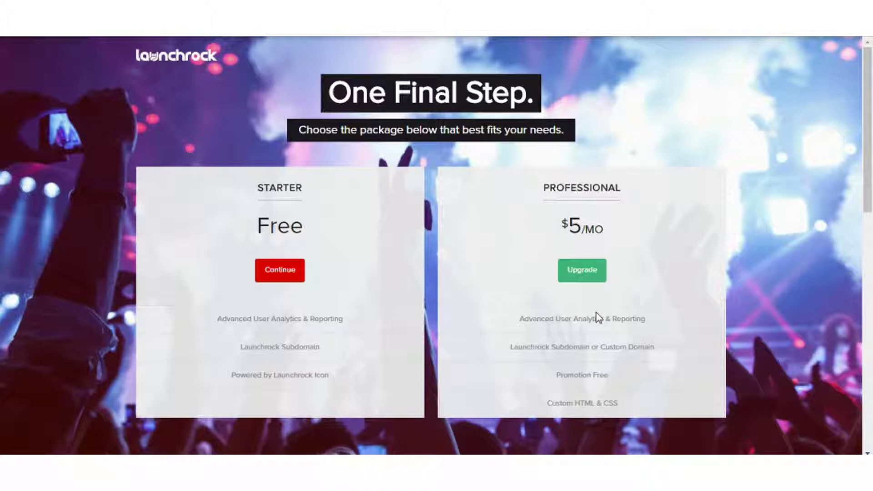
left_click(293, 272)
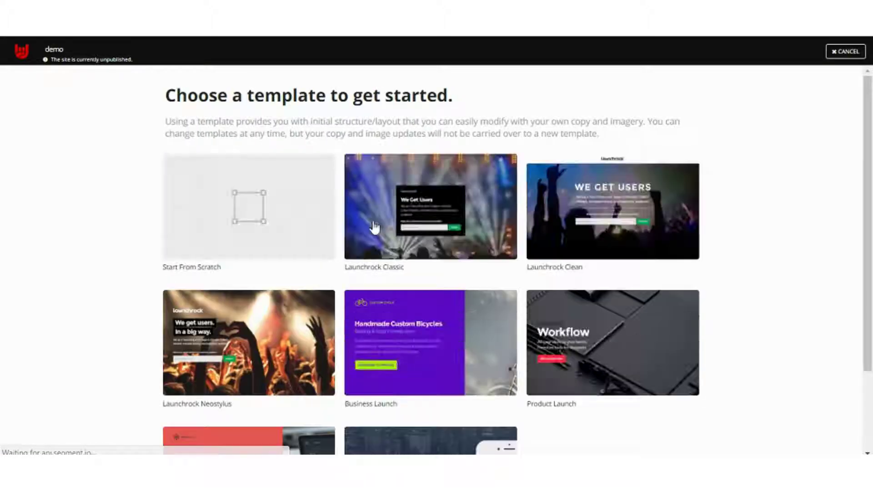
Step: Preview the Business Launch template and select it for the site
mouse_move(374, 226)
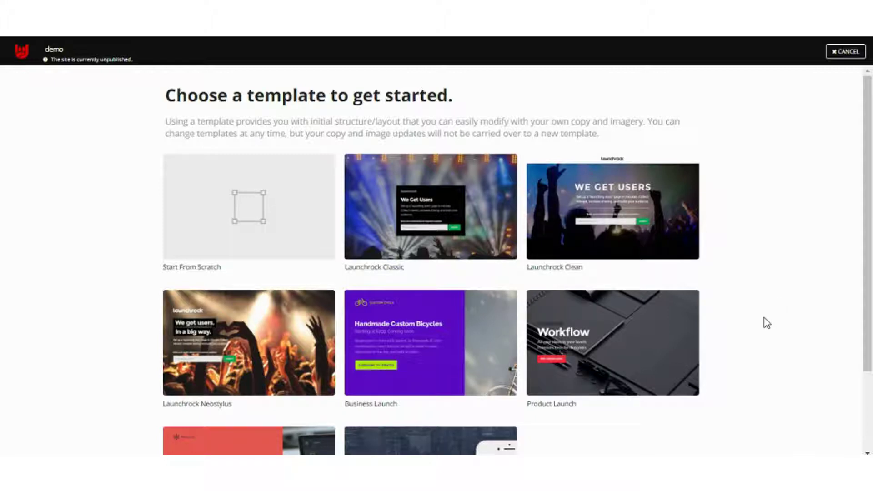
scroll(766, 323, "down", 2)
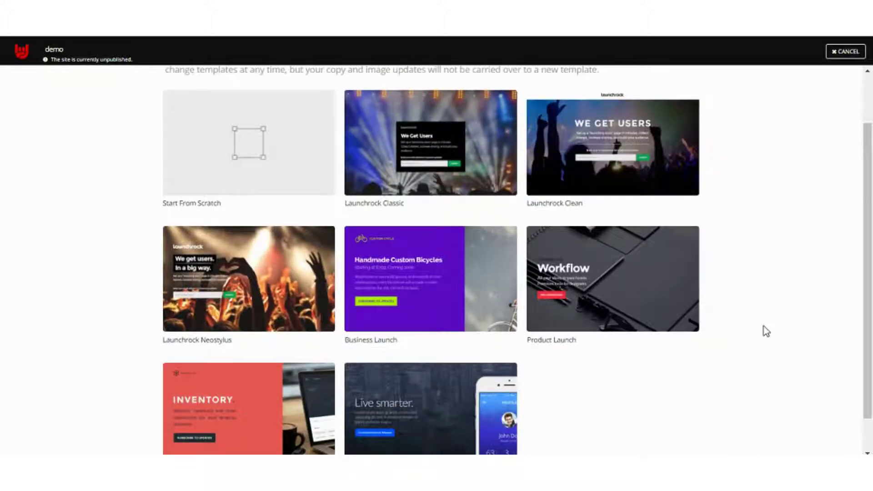
scroll(742, 328, "down", 1)
scroll(741, 331, "up", 2)
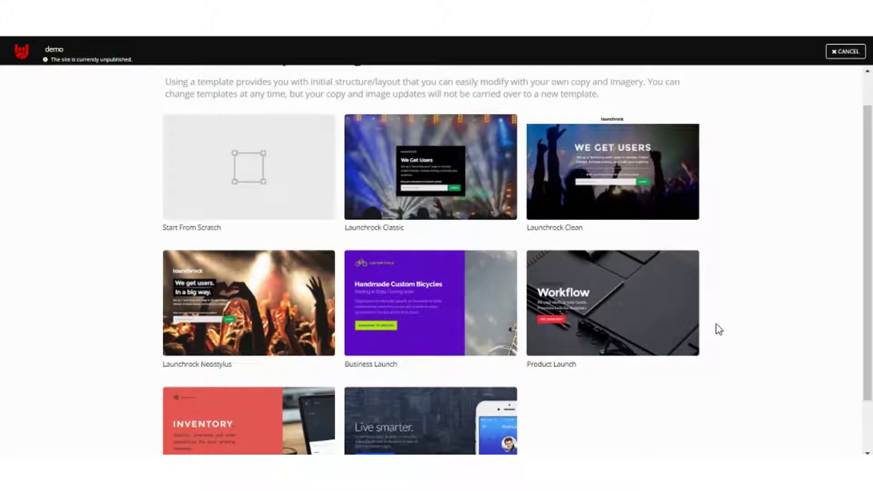
mouse_move(464, 326)
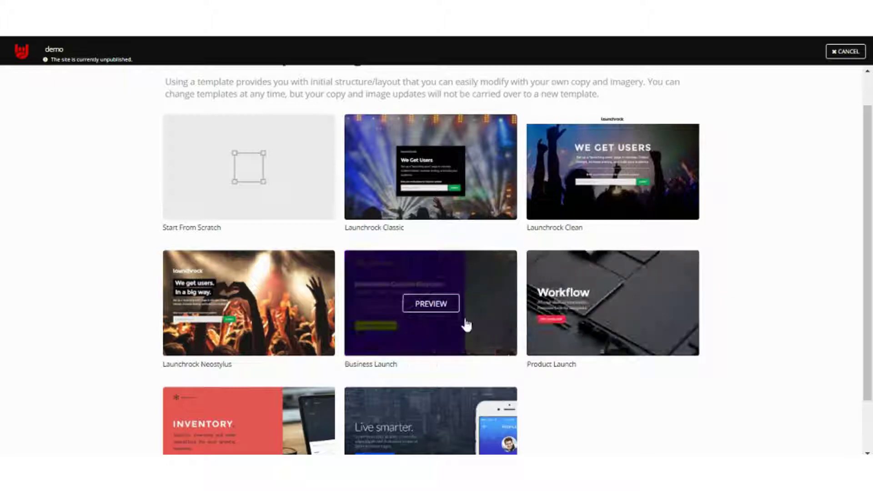
left_click(438, 303)
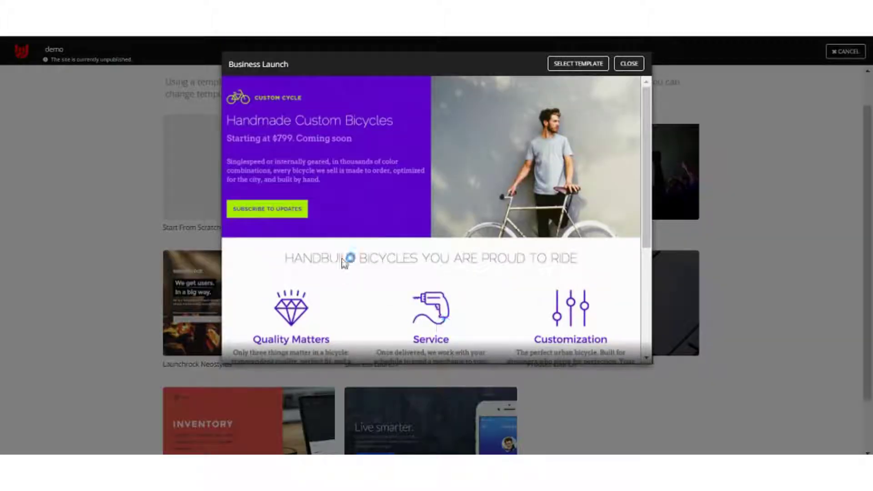
left_click(597, 69)
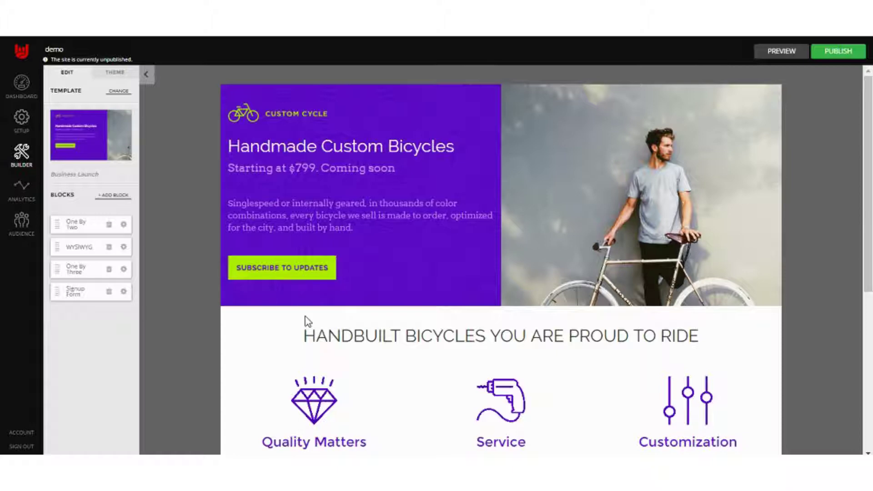
Step: Place copies of the Subscribe to Updates button in the Quality Matters column, below the diamond icon
scroll(322, 302, "down", 2)
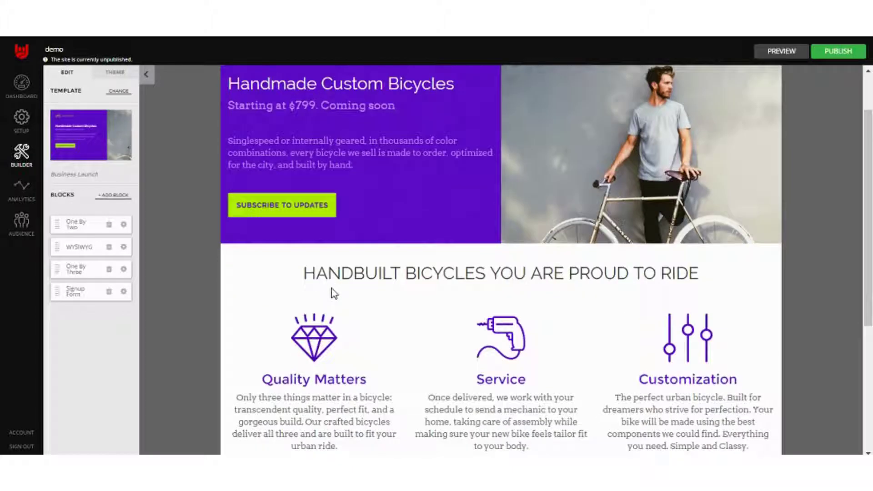
scroll(332, 277, "up", 2)
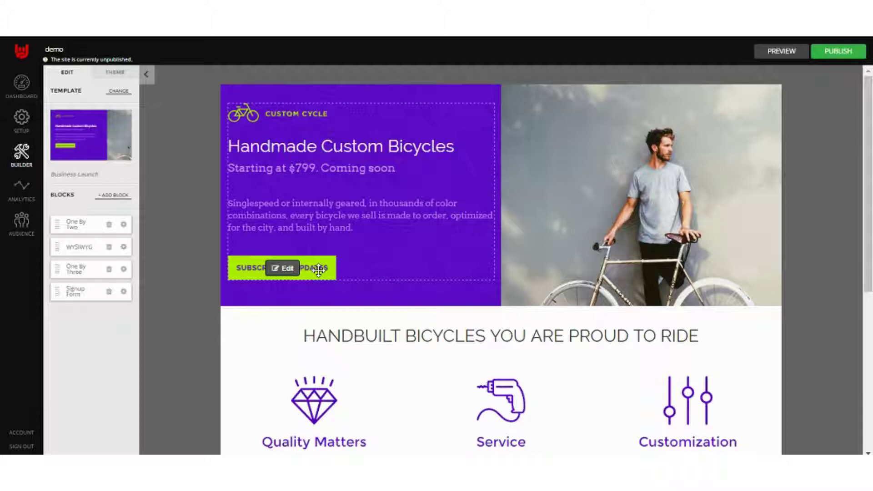
left_click_drag(319, 269, 346, 218)
left_click_drag(332, 171, 321, 169)
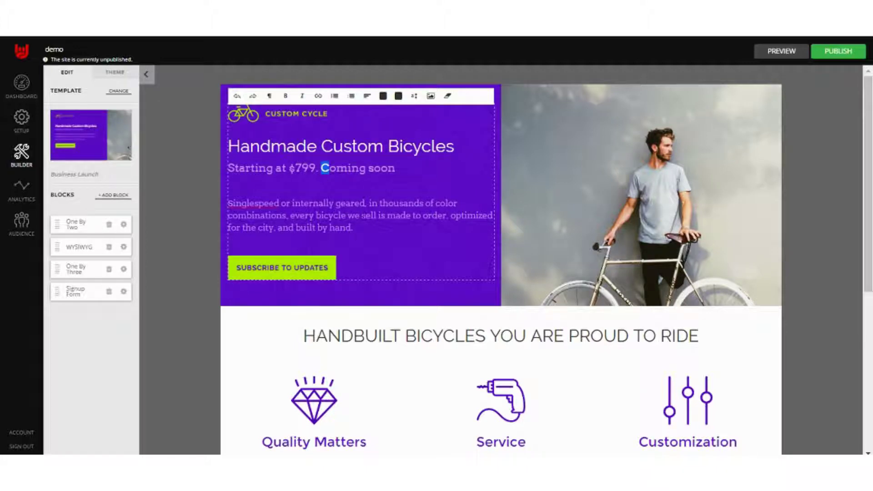
scroll(482, 381, "down", 2)
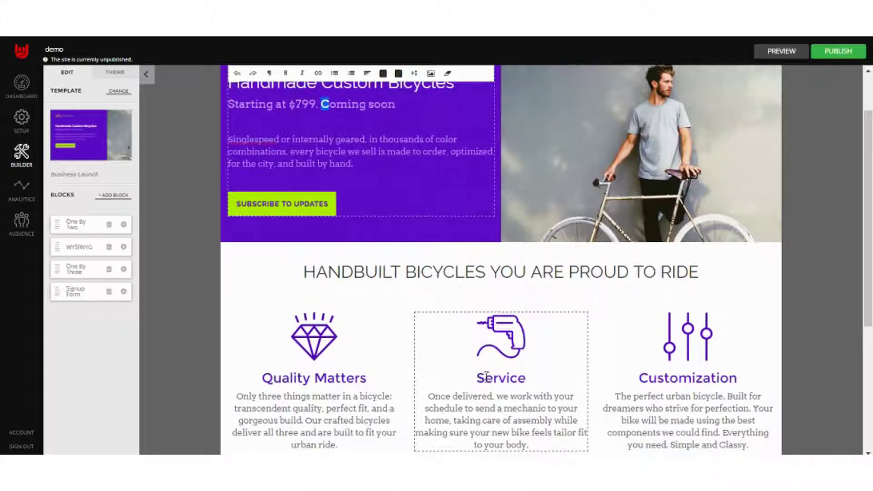
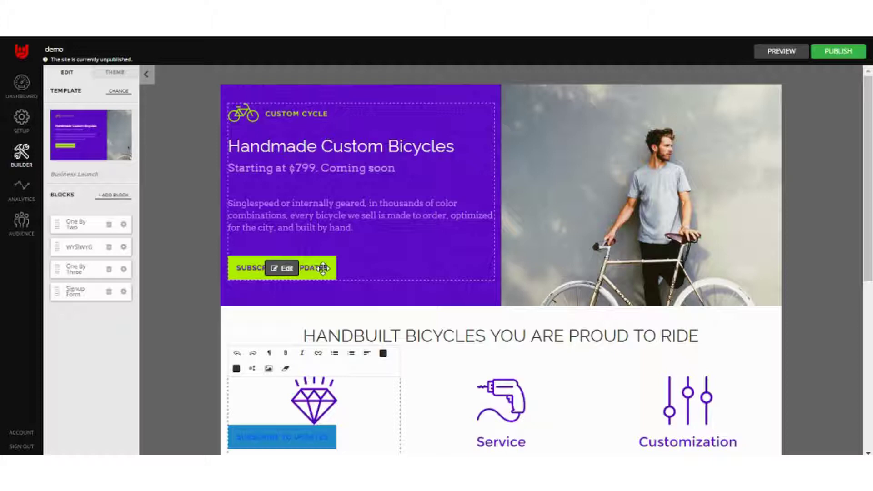
left_click_drag(322, 268, 365, 364)
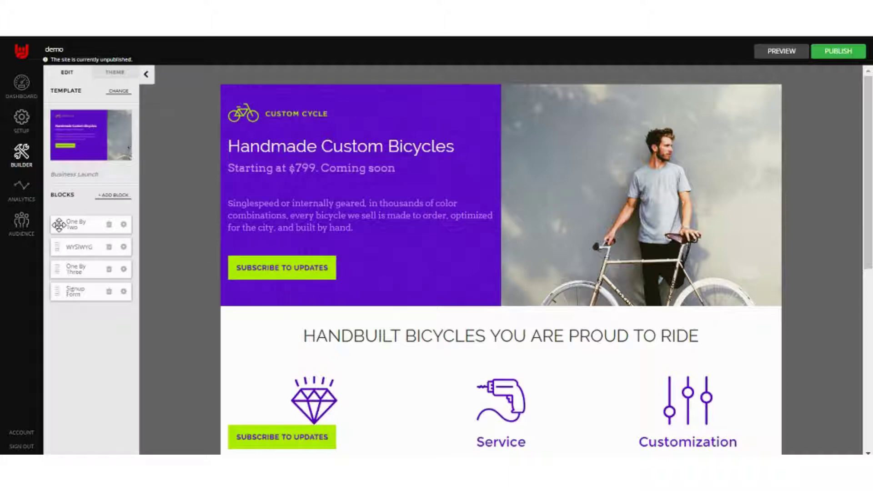
Step: Move the WYSIWYG heading block below the One By Three block and add a two-column block to the page
mouse_move(59, 224)
left_mouse_down()
mouse_move(63, 255)
mouse_move(62, 225)
left_mouse_up()
mouse_move(67, 257)
left_mouse_down()
mouse_move(61, 249)
mouse_move(62, 271)
left_mouse_up()
left_click(114, 195)
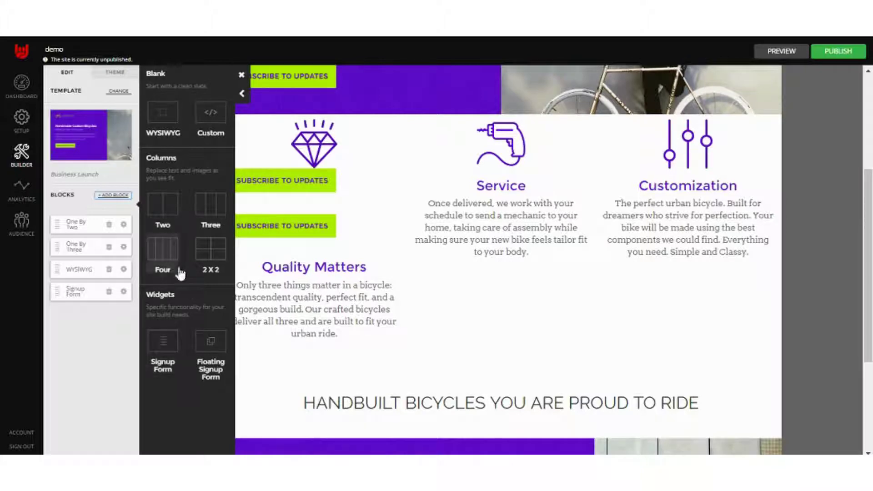
left_click(165, 214)
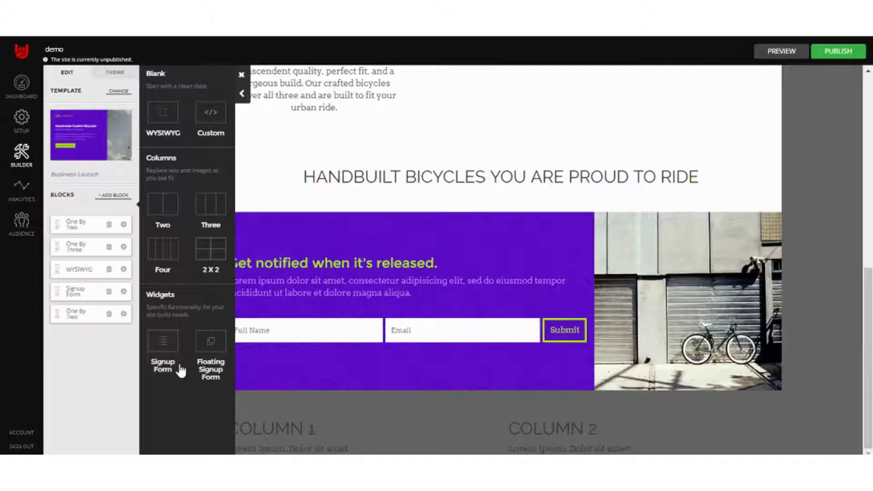
Step: Add a Signup Form block at the end of the page, below the new two-column block
left_click_drag(171, 350, 296, 424)
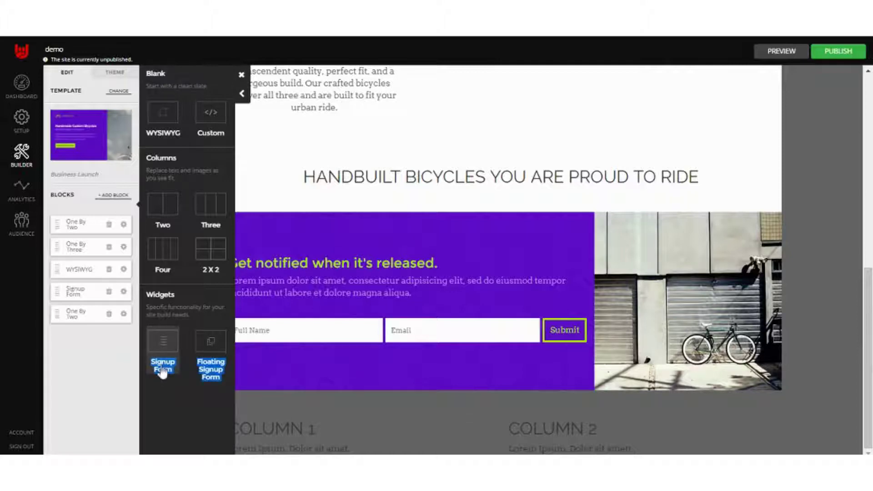
left_click(162, 364)
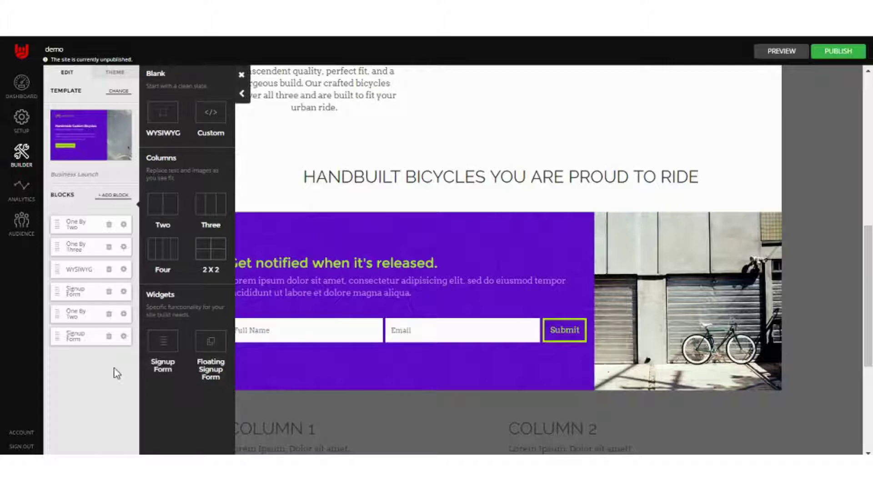
left_click_drag(66, 340, 304, 413)
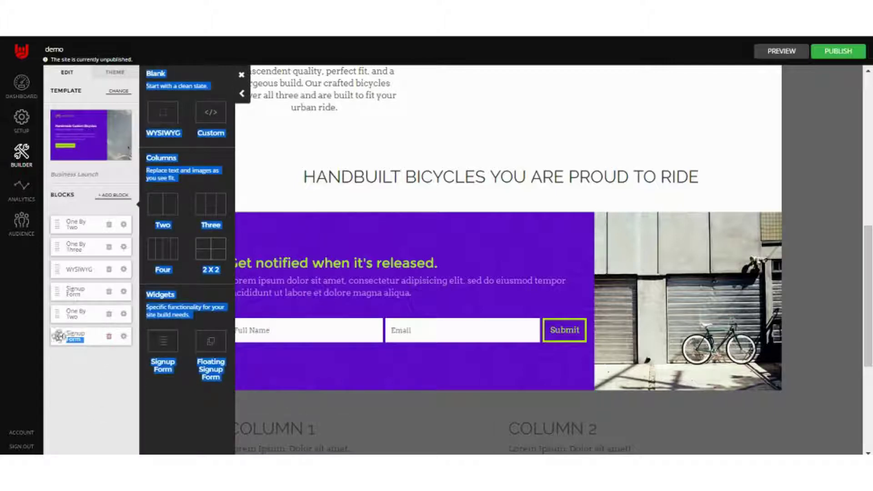
mouse_move(57, 336)
left_mouse_down()
mouse_move(64, 313)
mouse_move(63, 339)
left_mouse_up()
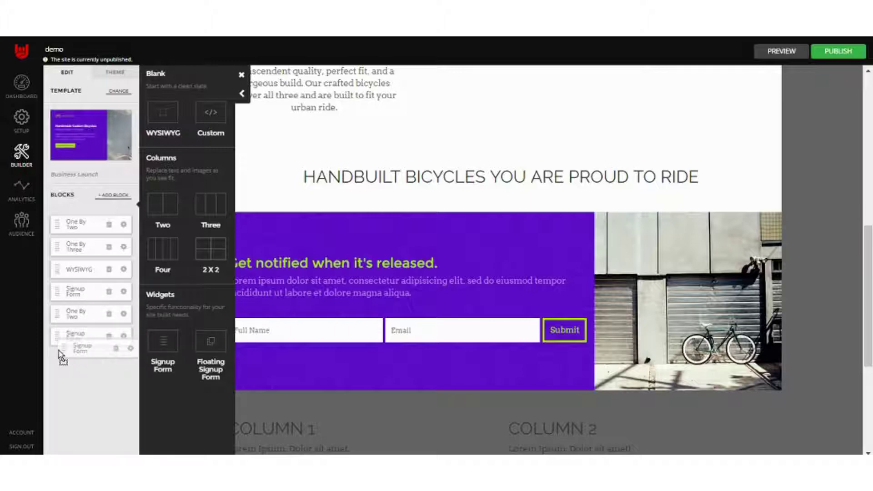
Step: Open the Column 1 and Column 2 texts of the new two-column block for editing
scroll(351, 403, "down", 5)
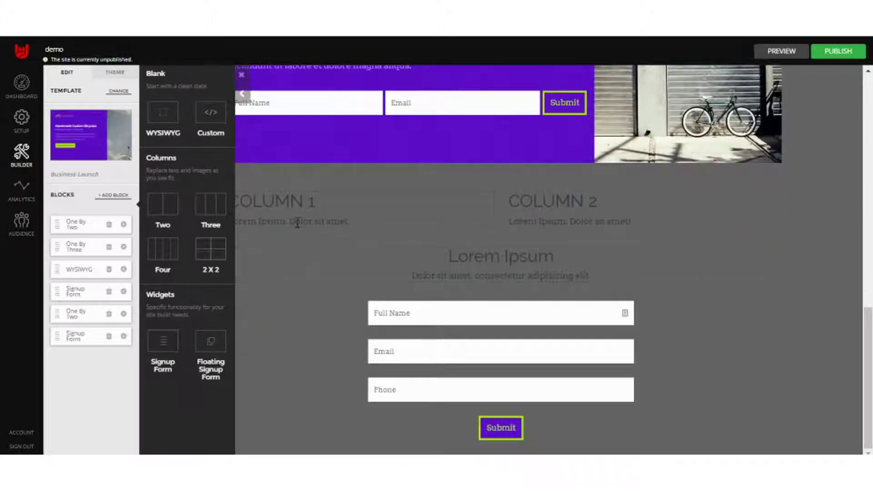
left_click(297, 223)
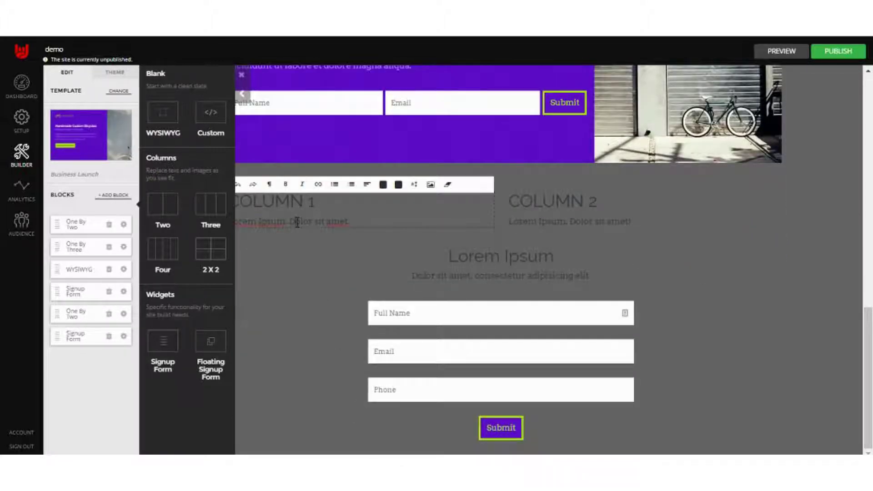
left_click(542, 216)
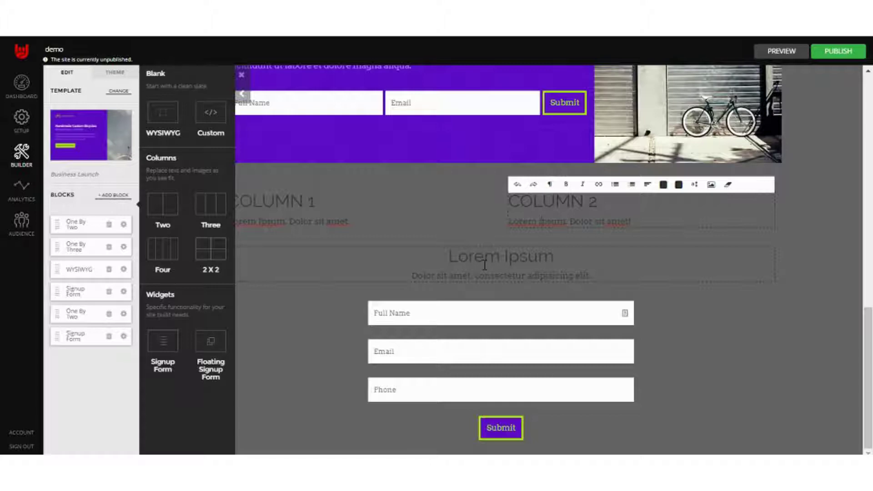
scroll(485, 265, "up", 2)
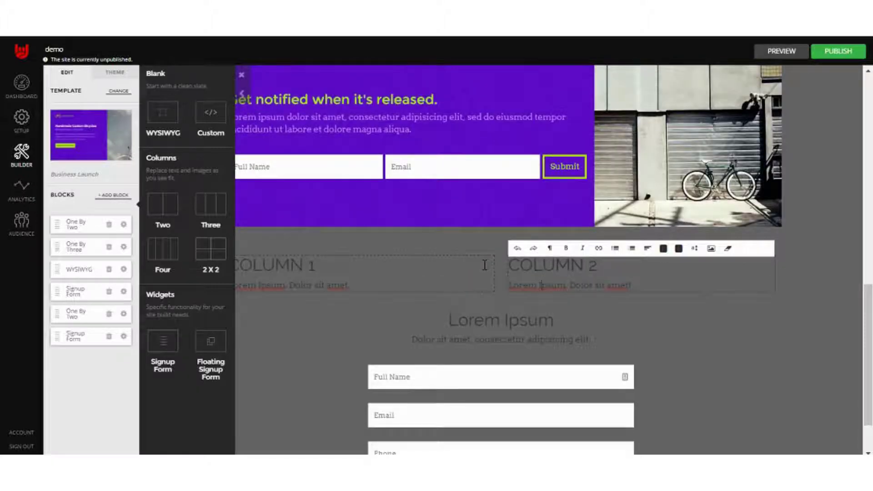
scroll(483, 264, "up", 8)
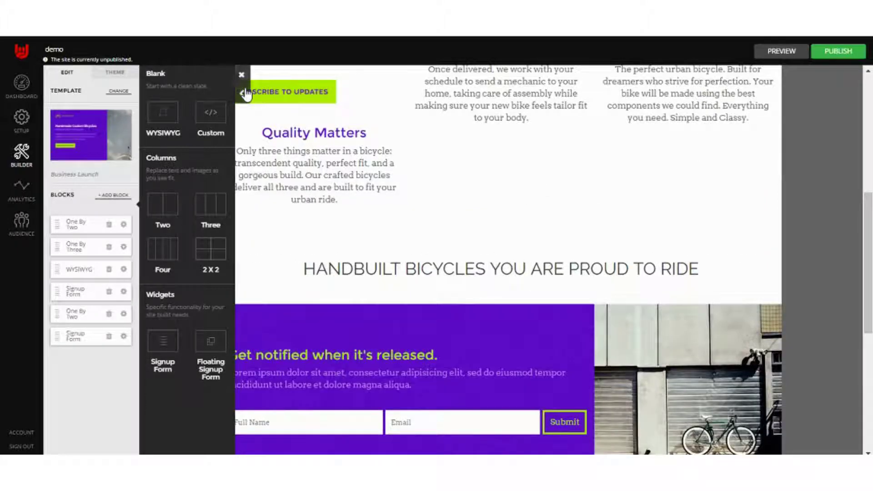
left_click(242, 74)
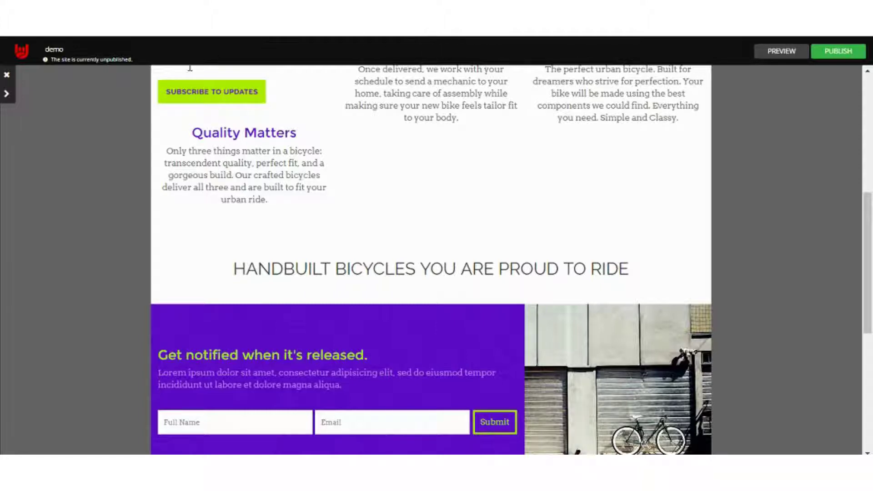
left_click(8, 93)
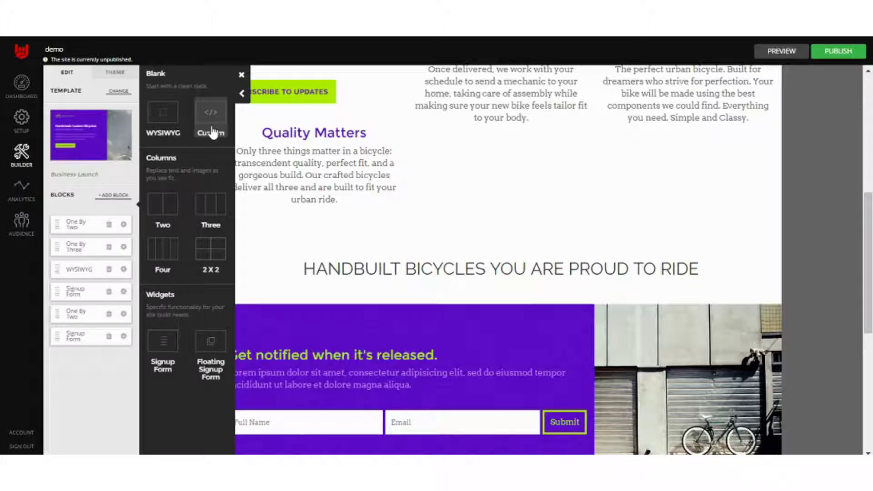
scroll(318, 250, "down", 5)
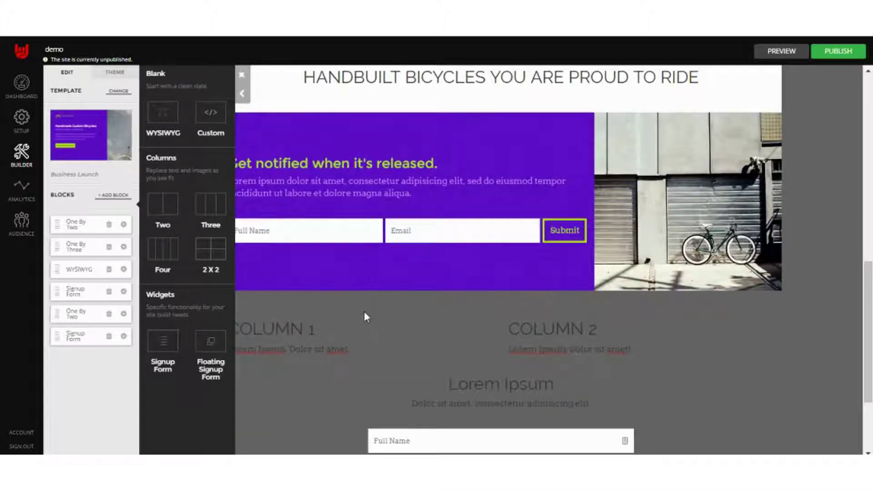
scroll(367, 316, "down", 2)
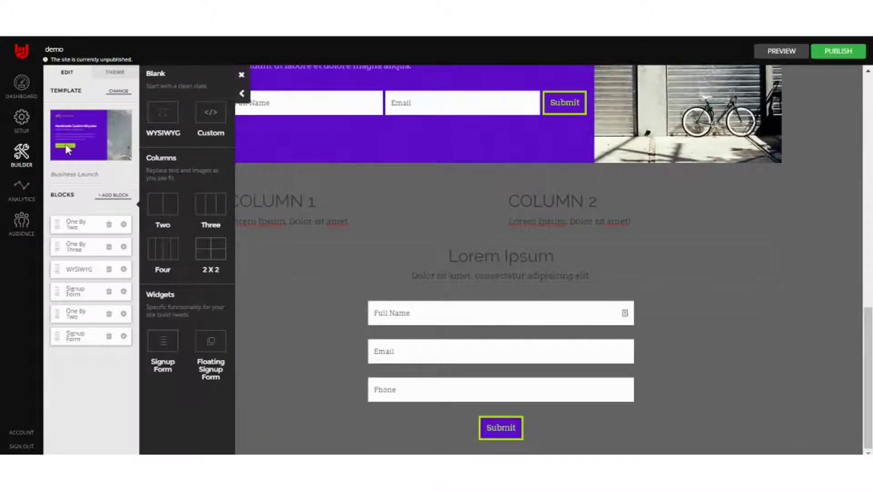
Step: Open the project's Audience section
left_click(27, 233)
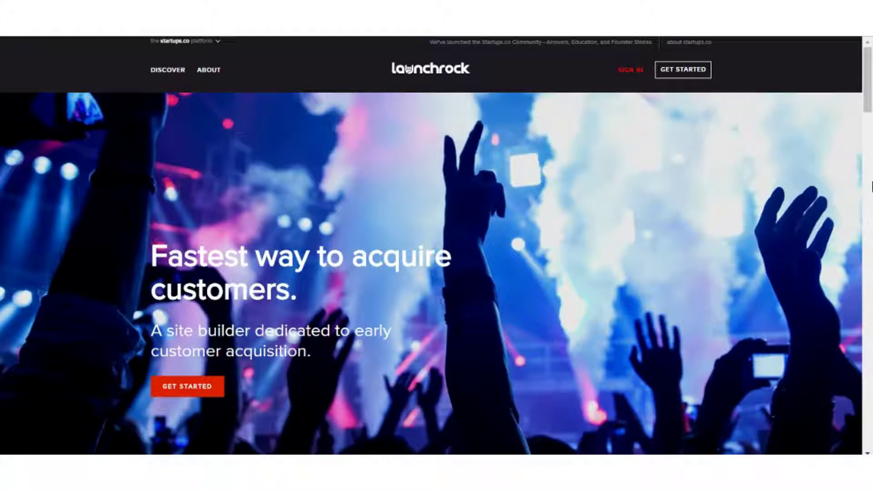
Step: Look over the Launchrock home page and open the announcement about the launched Startups.co Community
scroll(869, 193, "down", 5)
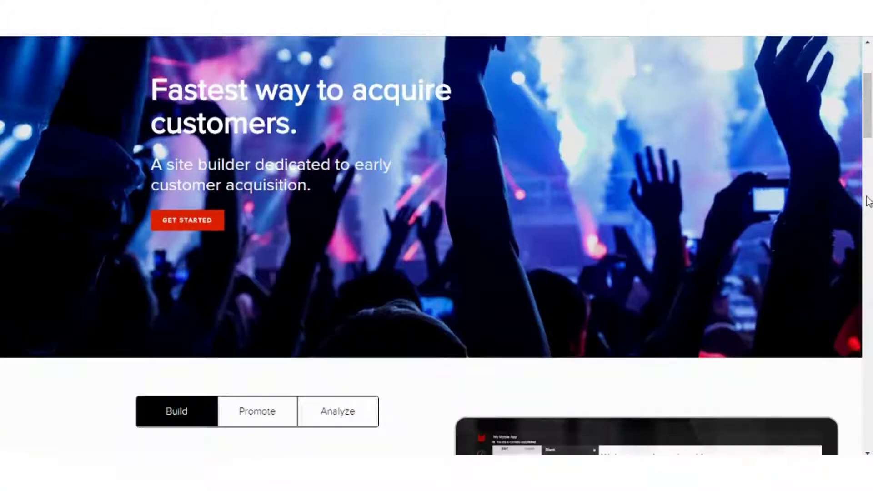
scroll(866, 198, "up", 4)
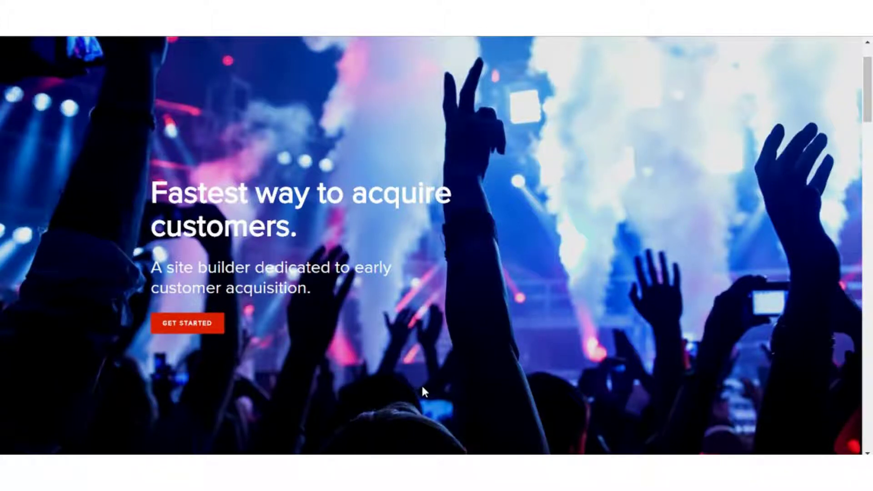
scroll(421, 383, "up", 2)
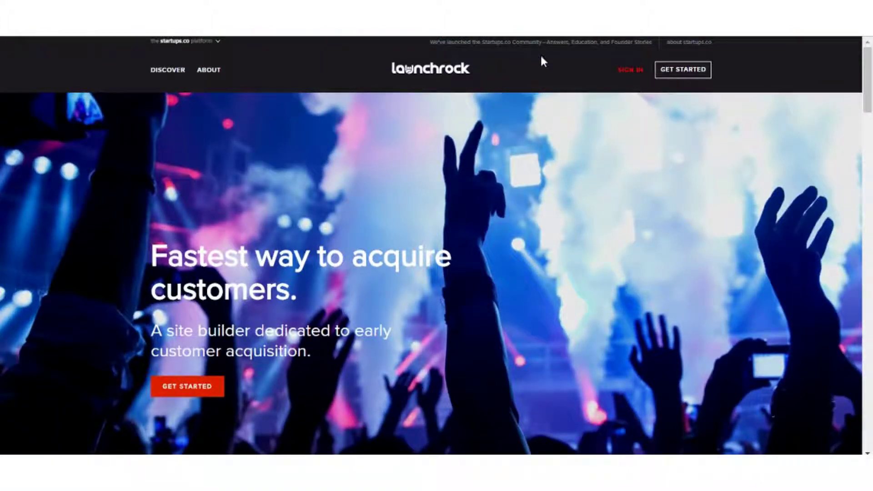
left_click(584, 40)
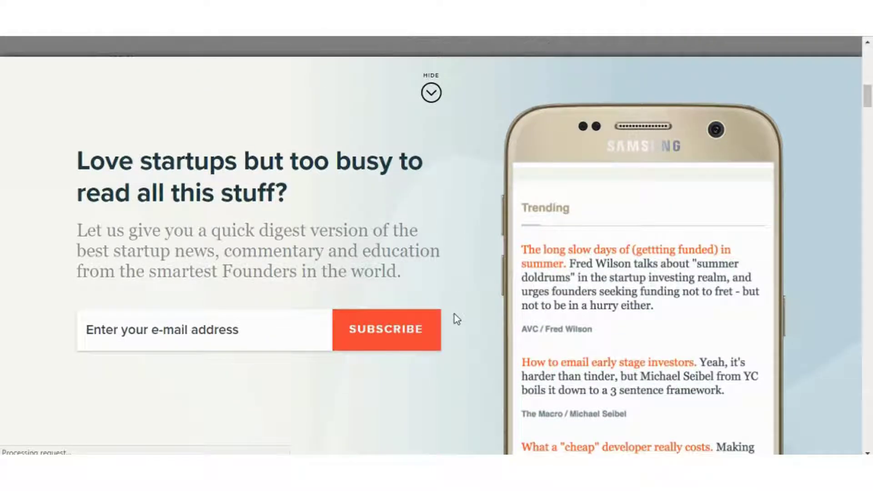
Step: Hide the newsletter subscription overlay and read through the Startups.co Community article
left_click(435, 93)
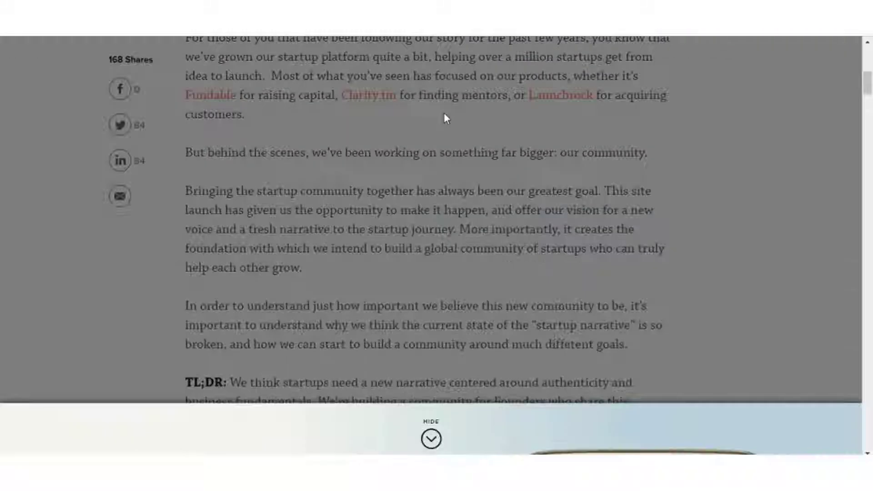
scroll(445, 142, "down", 7)
scroll(443, 166, "down", 4)
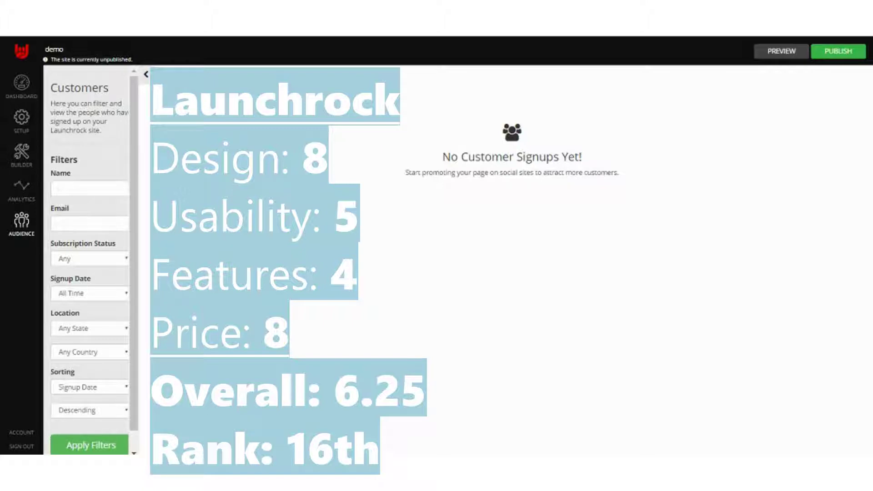
Step: Look over the customer filters in the demo project's Audience section and open its Analytics section
scroll(68, 171, "down", 1)
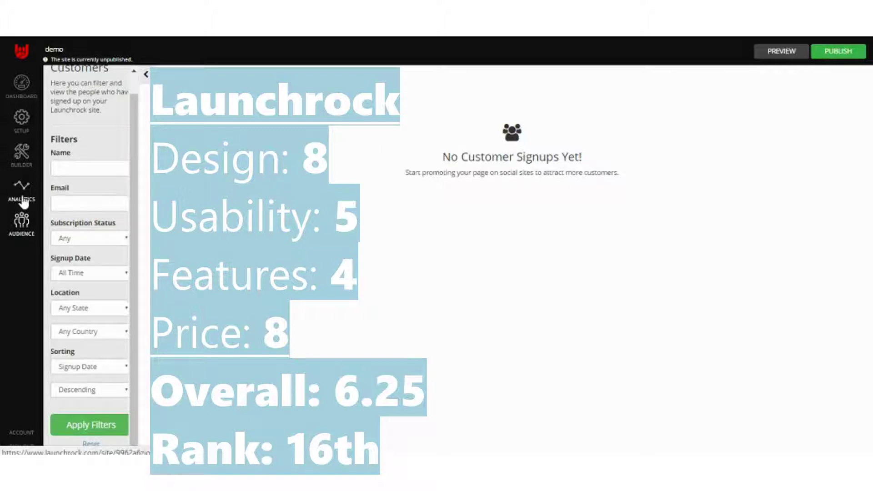
left_click(22, 197)
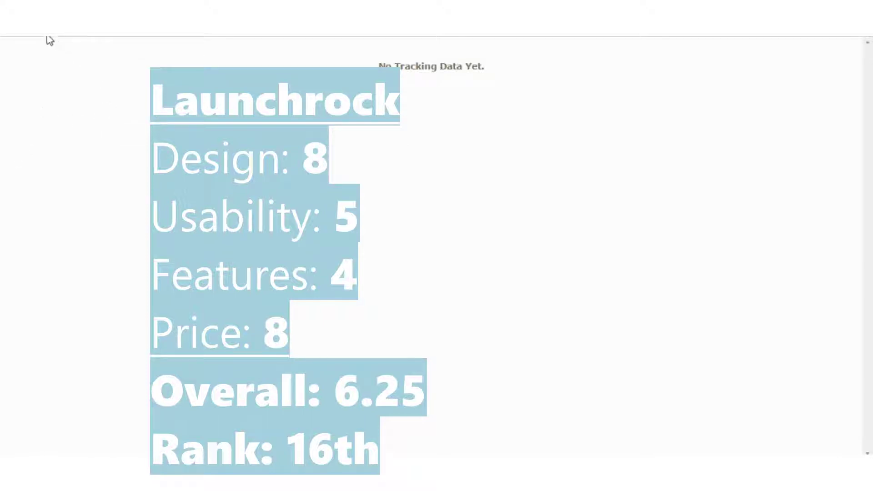
left_click(19, 35)
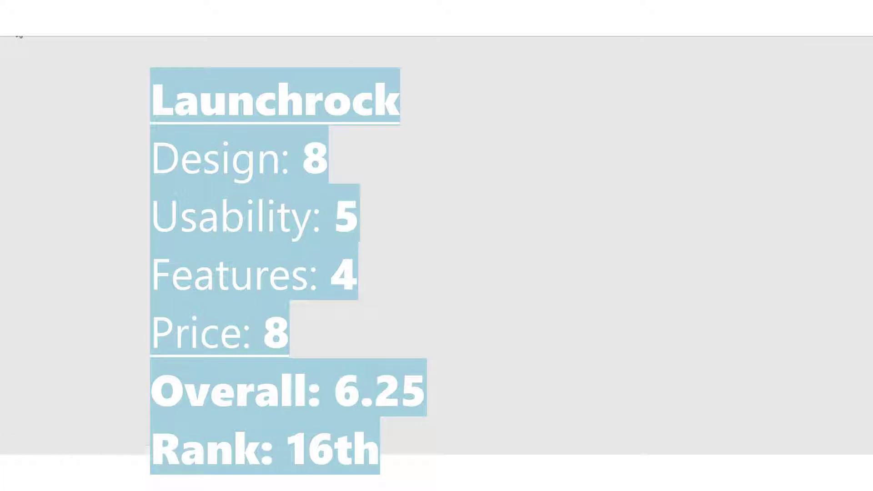